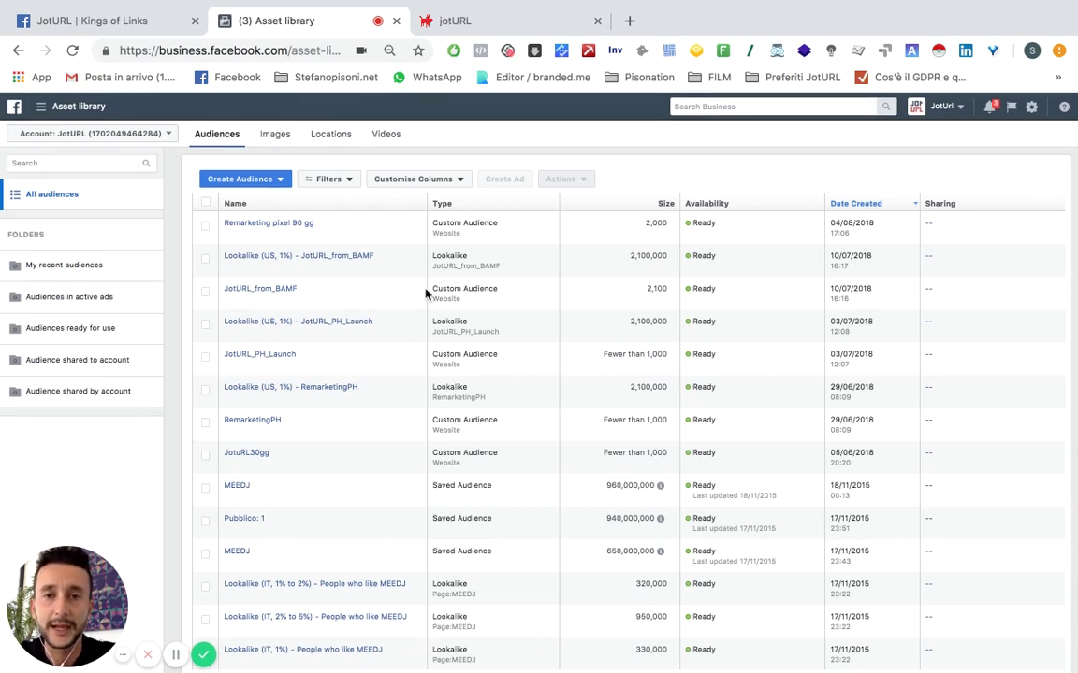
Scroll the JotURL | Kings of Links group feed to the Announcements post's tutorial links.
click(127, 24)
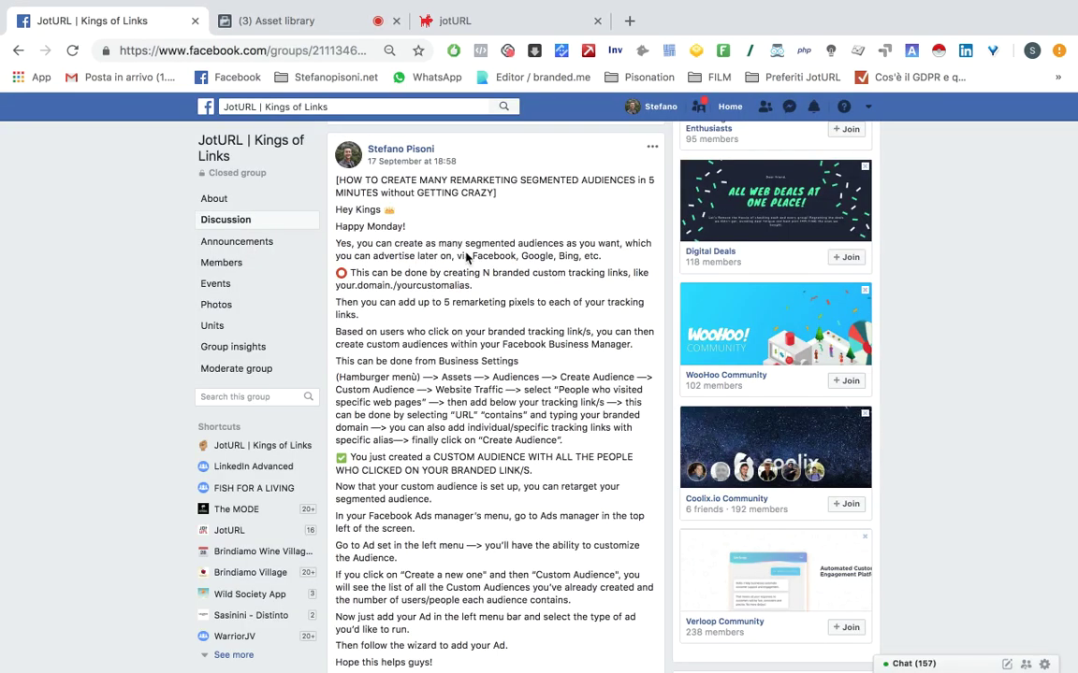
scroll(466, 257, up, 10)
scroll(465, 257, up, 10)
scroll(466, 257, up, 10)
scroll(466, 257, up, 10)
scroll(465, 257, up, 5)
scroll(505, 300, down, 3)
scroll(525, 319, down, 1)
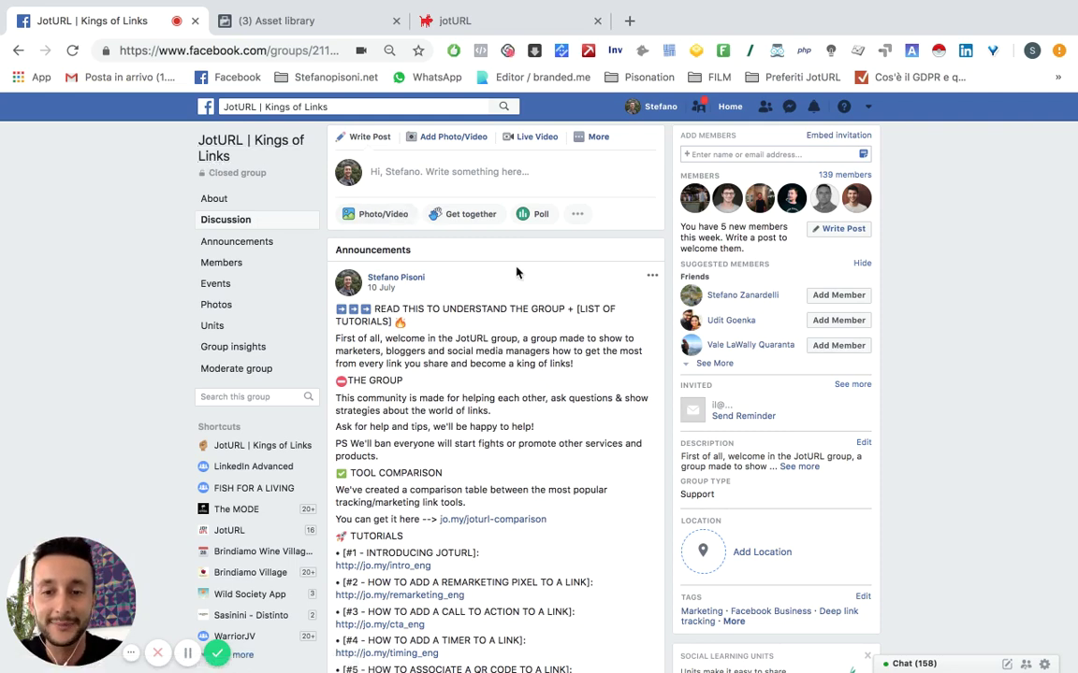
scroll(517, 271, down, 1)
scroll(517, 272, down, 2)
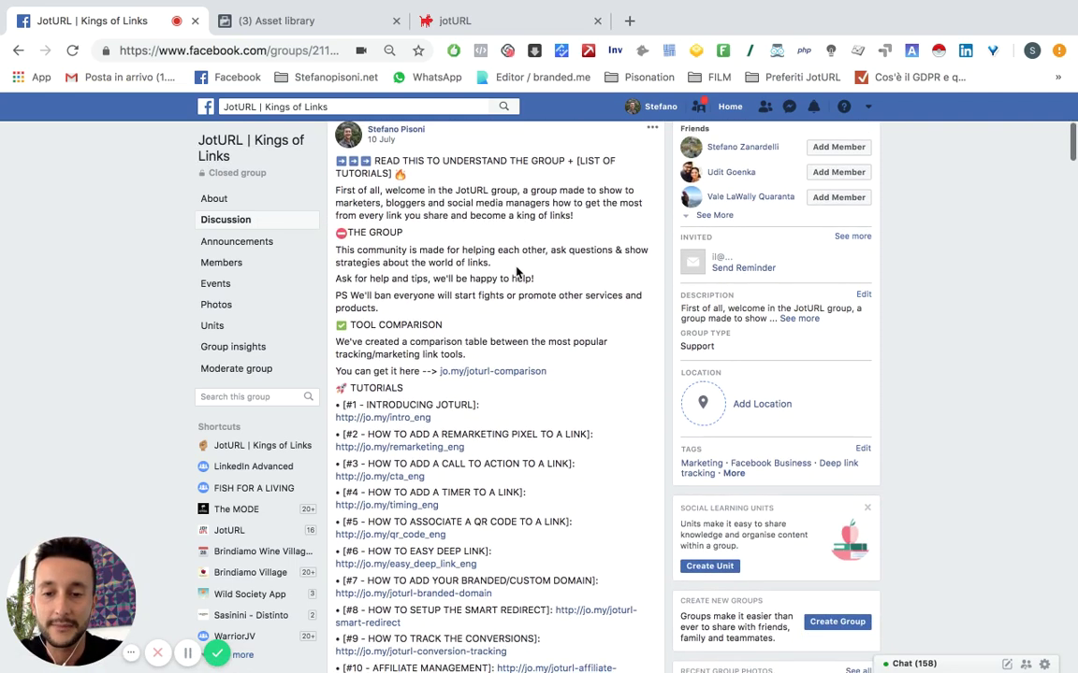
scroll(518, 271, down, 1)
scroll(445, 320, down, 1)
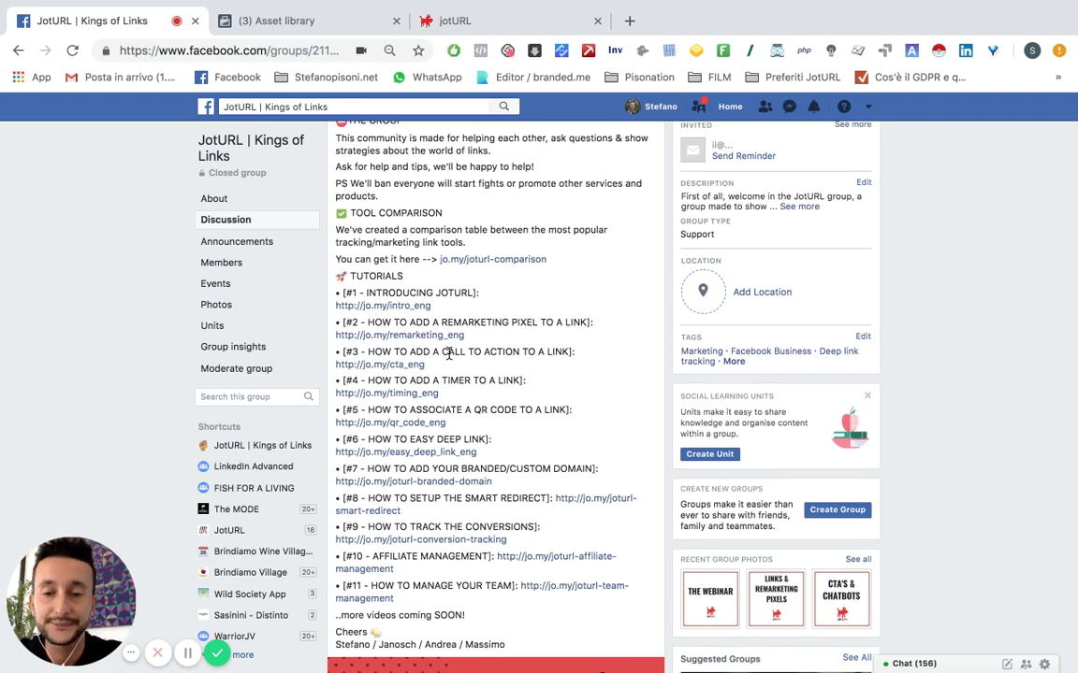
scroll(454, 354, down, 1)
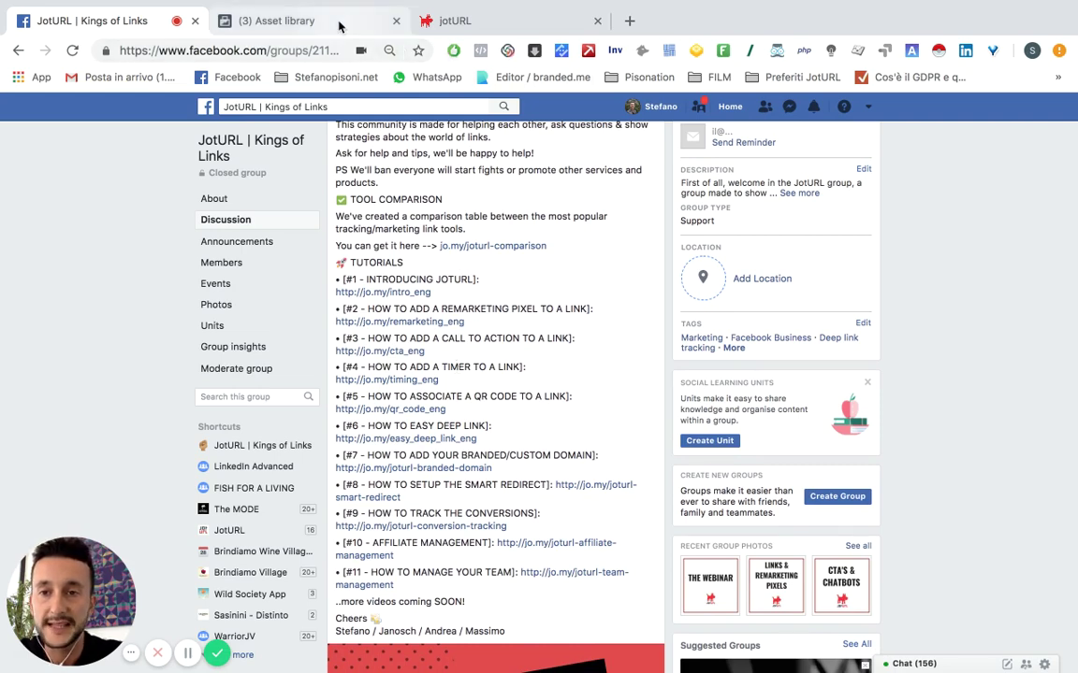
Go to Audiences via All tools and choose Create Audience > Custom Audience.
click(338, 26)
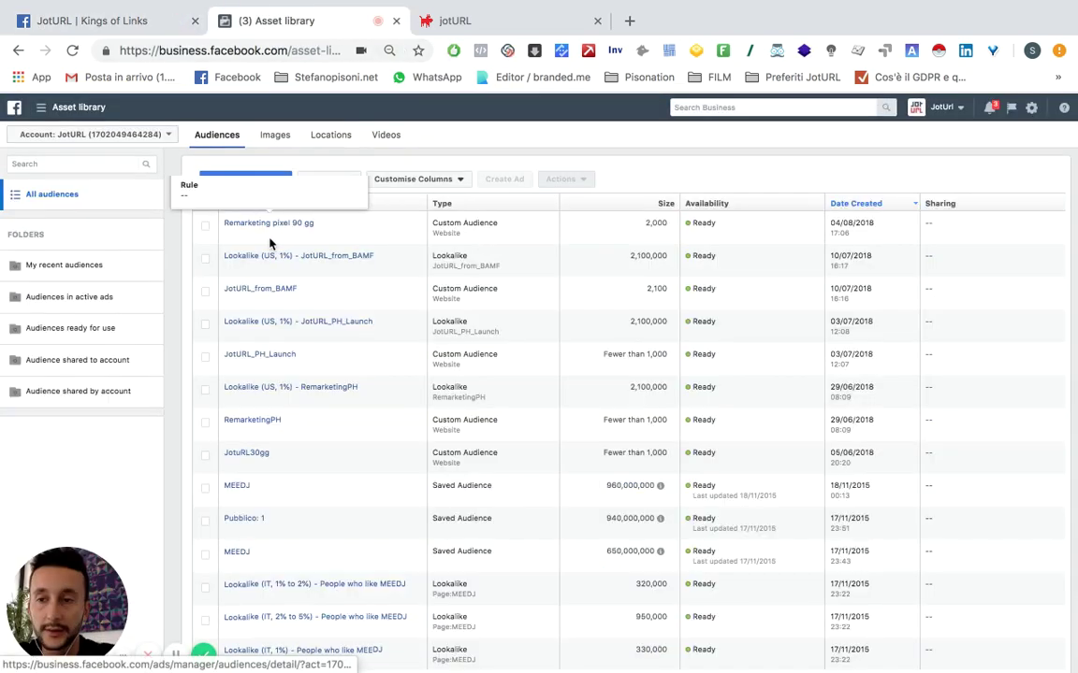
click(201, 56)
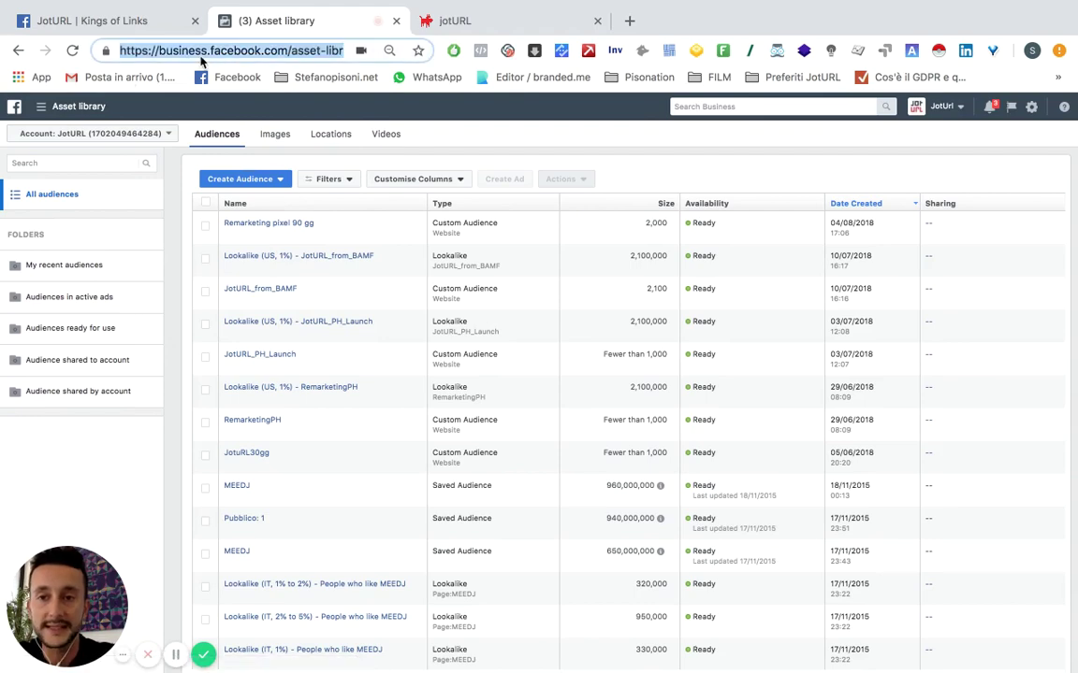
click(82, 107)
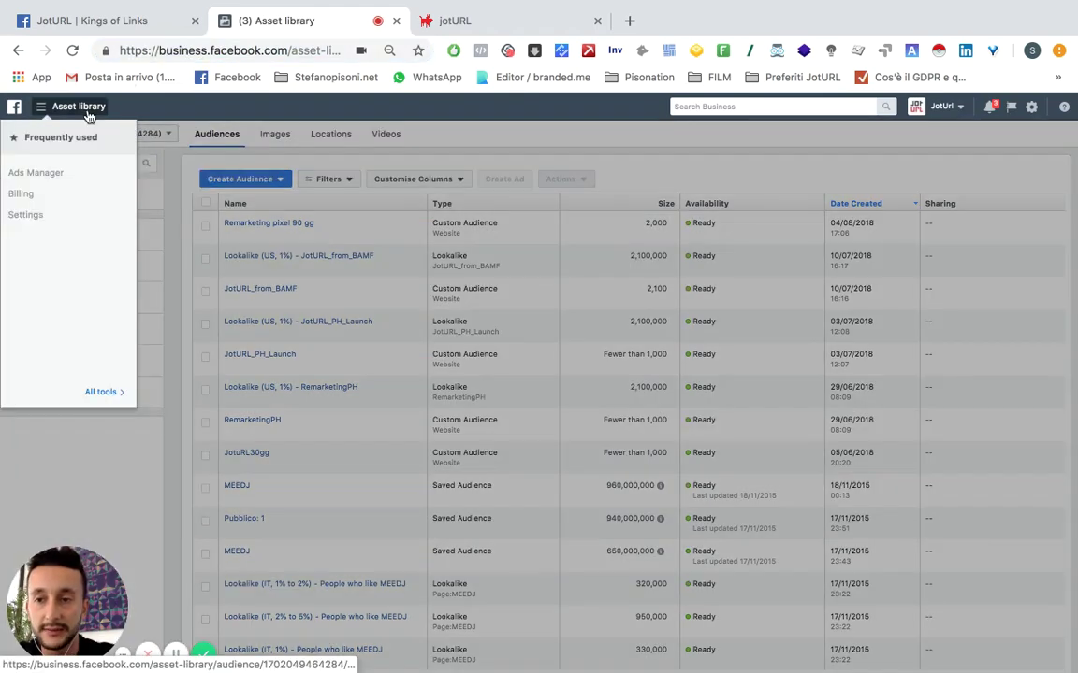
click(98, 391)
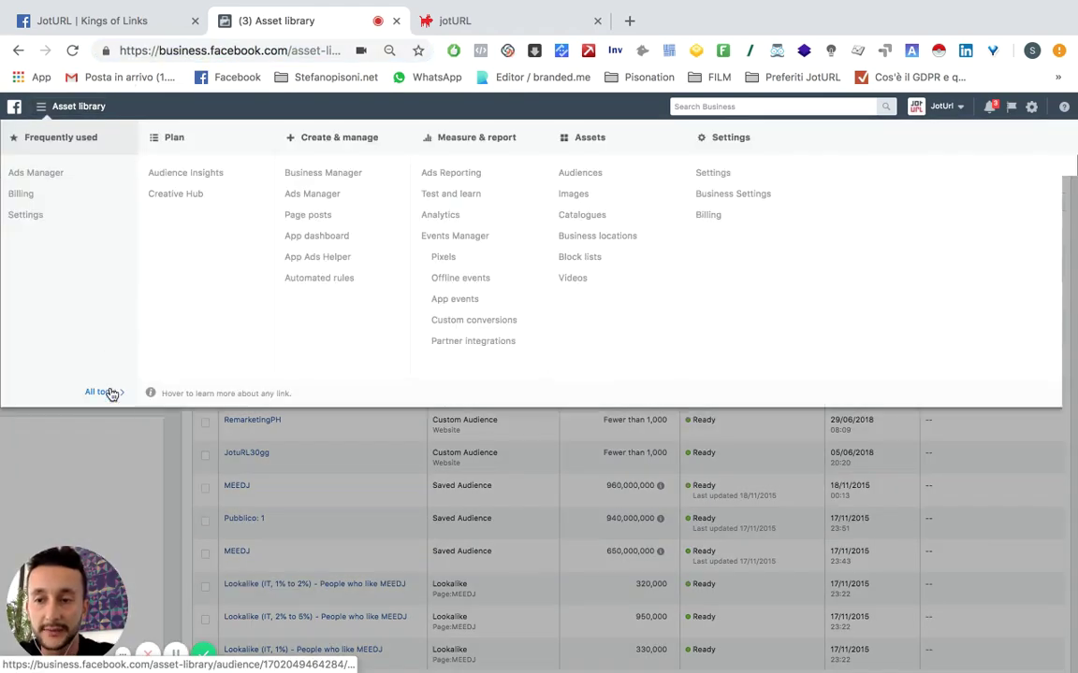
click(577, 181)
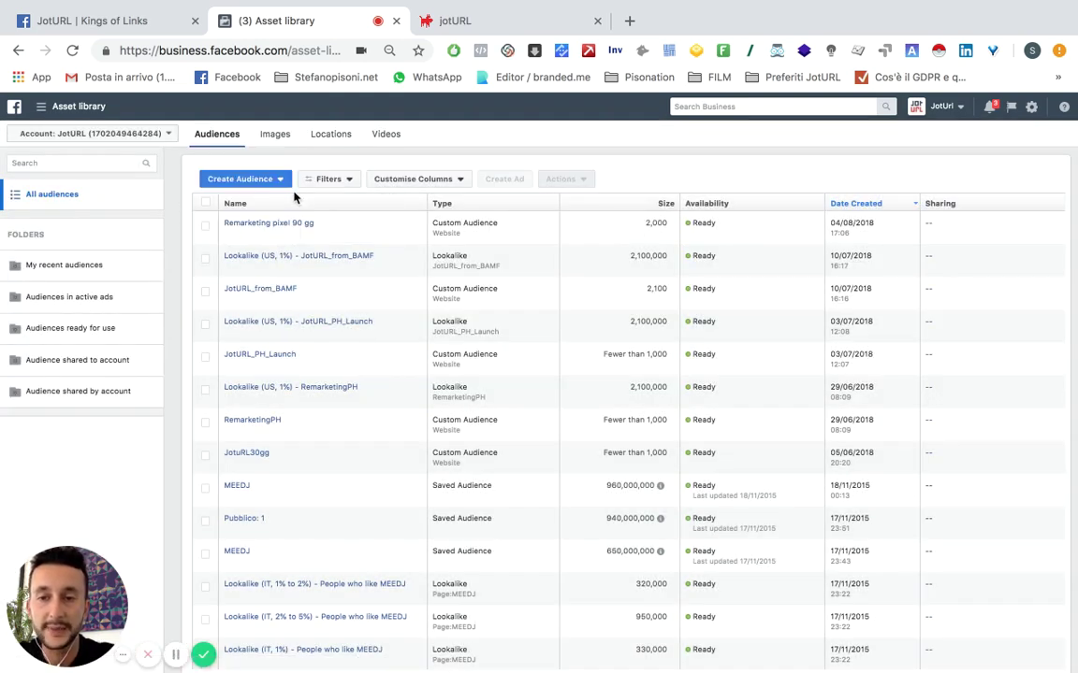
click(282, 182)
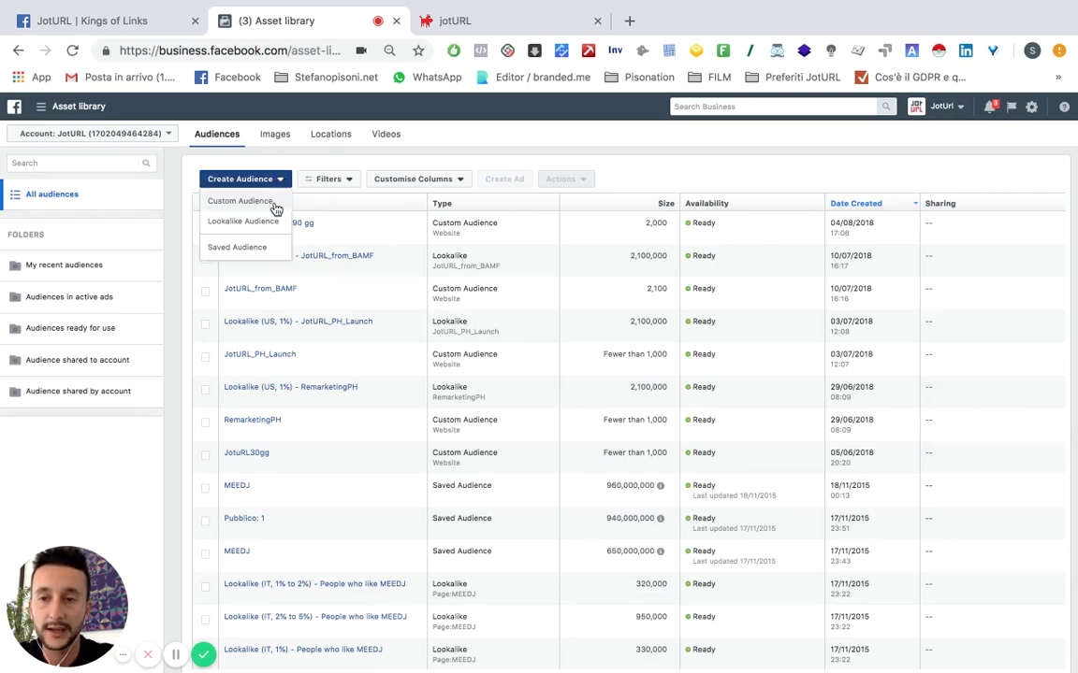
click(272, 207)
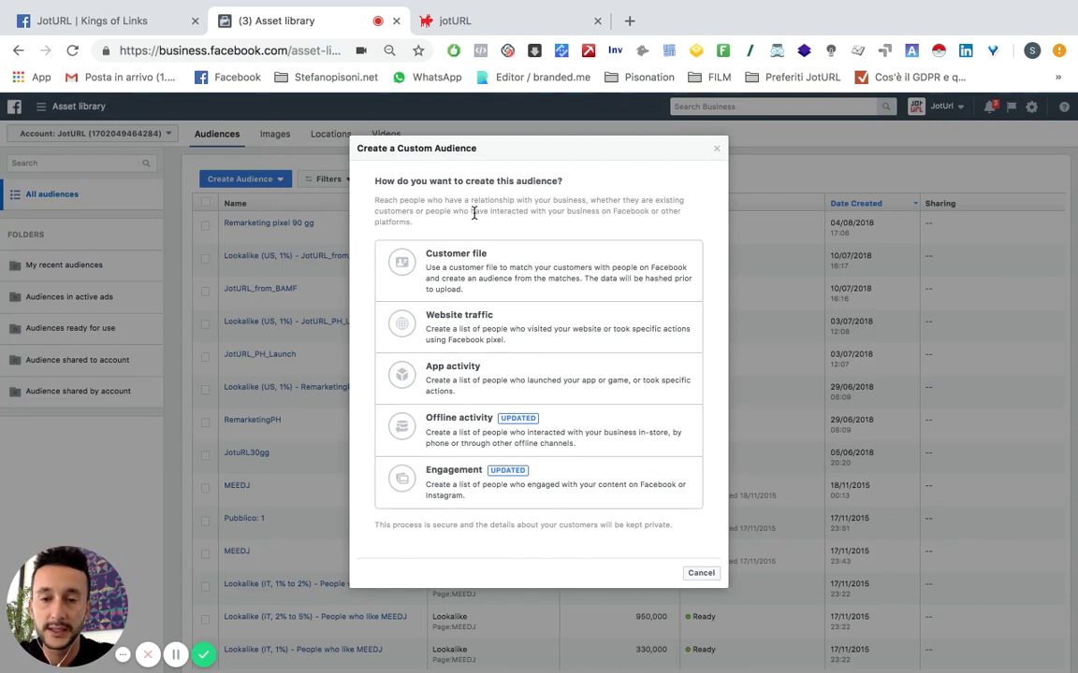
Choose Website traffic as the source and keep matching people who meet ANY criteria.
click(460, 340)
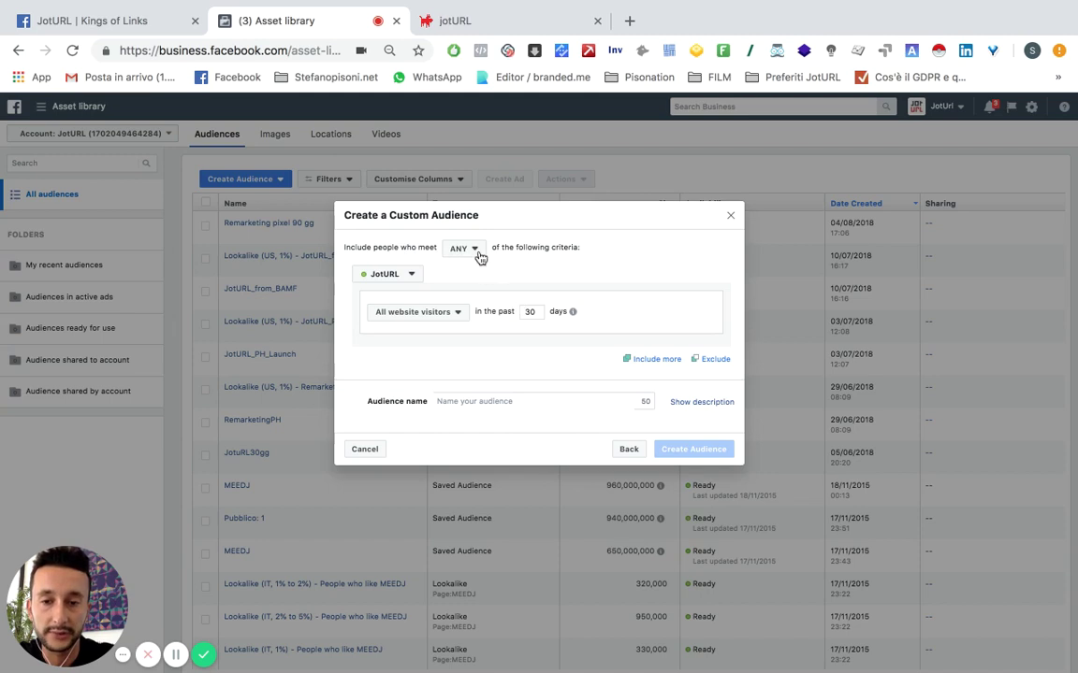
click(464, 249)
mouse_move(476, 284)
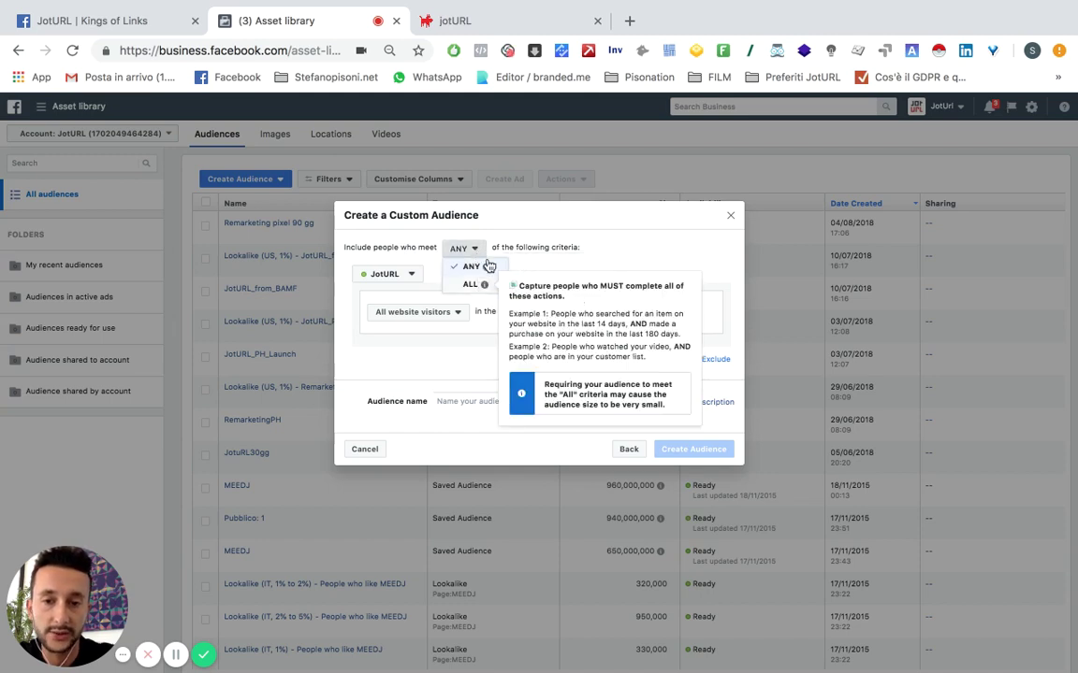
click(498, 242)
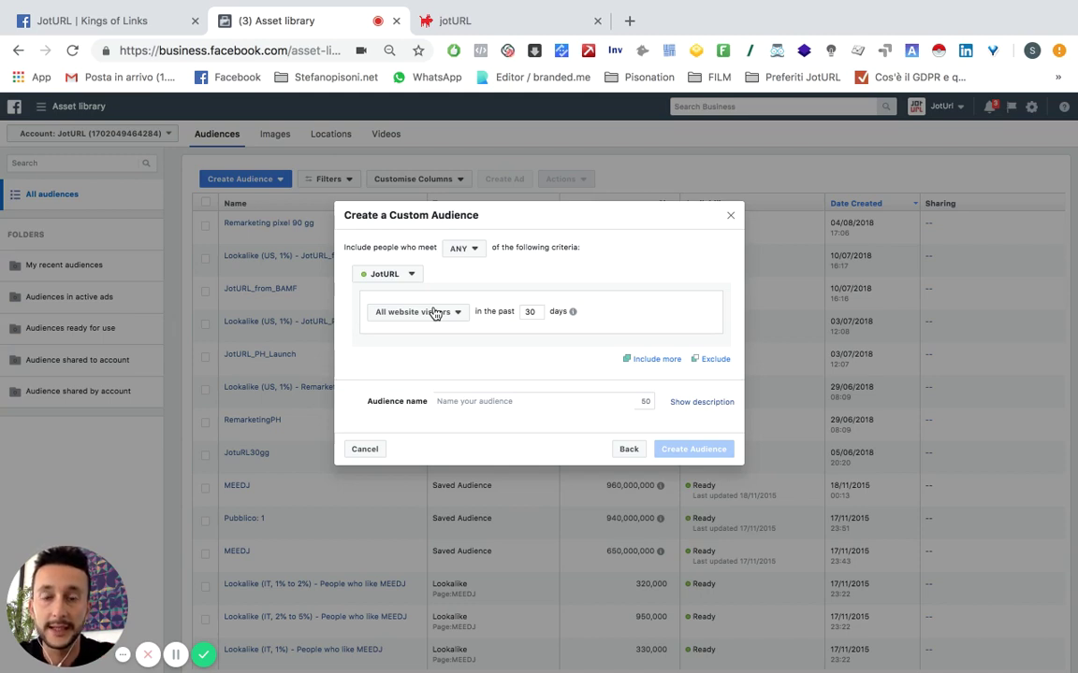
Target people who visited specific web pages and return to the JotURL group post.
click(438, 313)
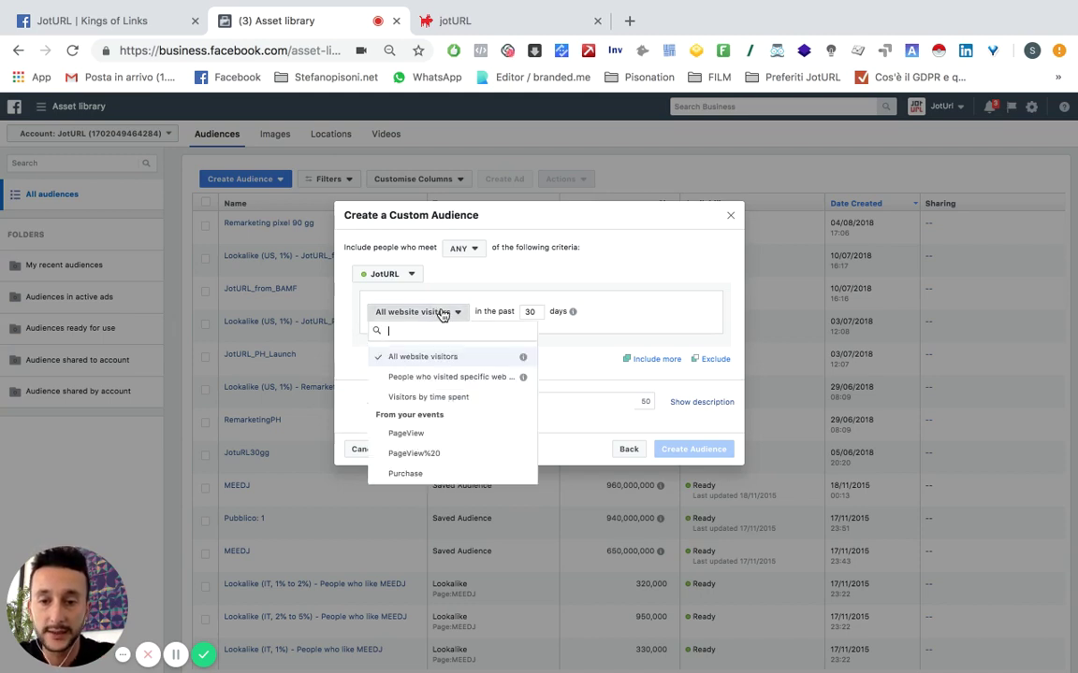
click(470, 377)
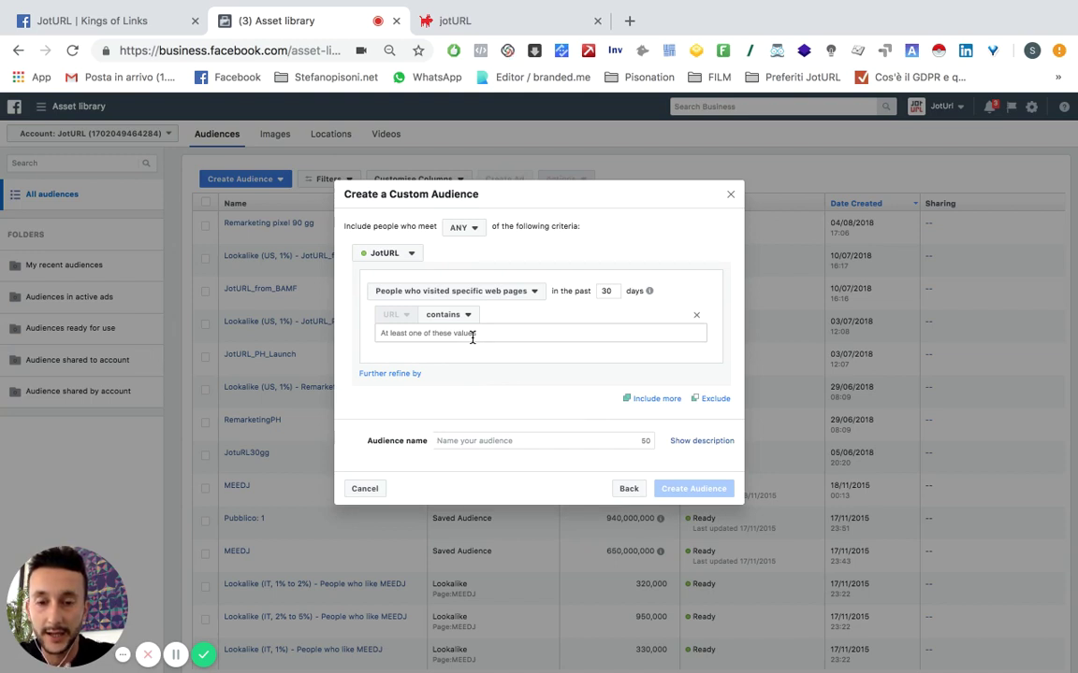
click(167, 28)
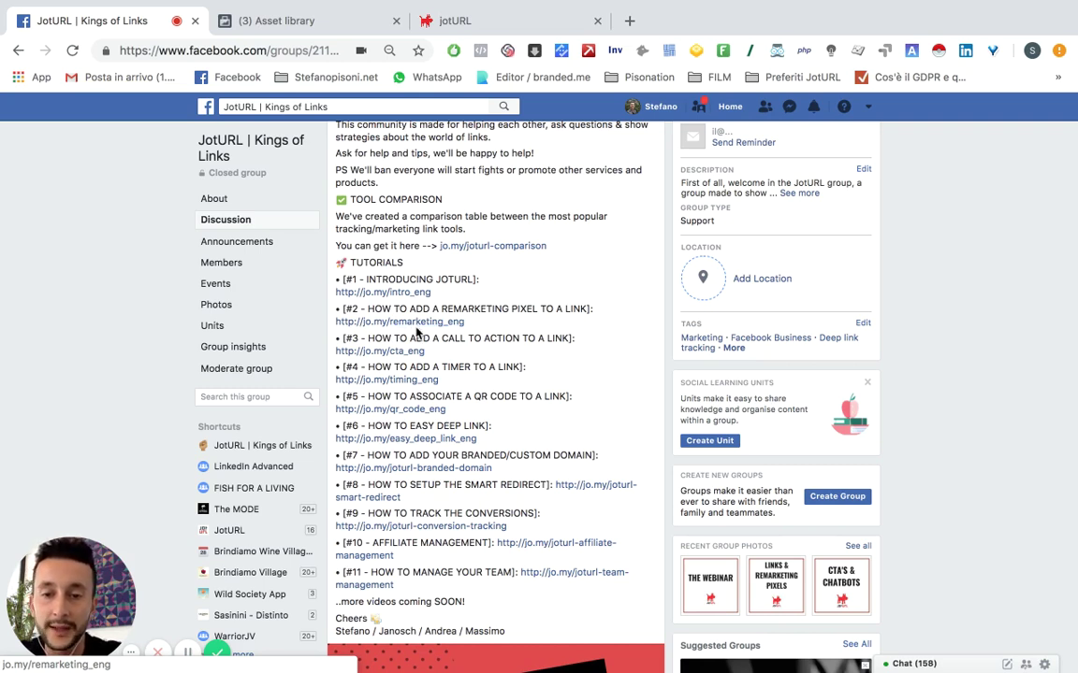
drag(432, 291, 334, 293)
key(ctrl+c)
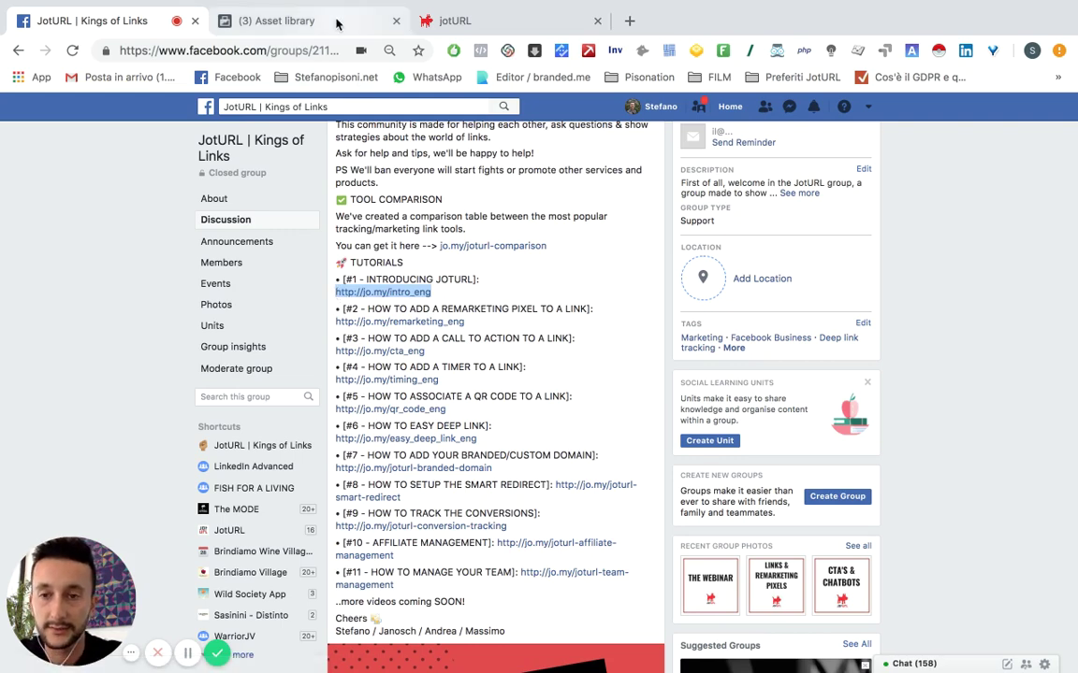
click(334, 23)
click(448, 333)
key(ctrl+v)
key(Return)
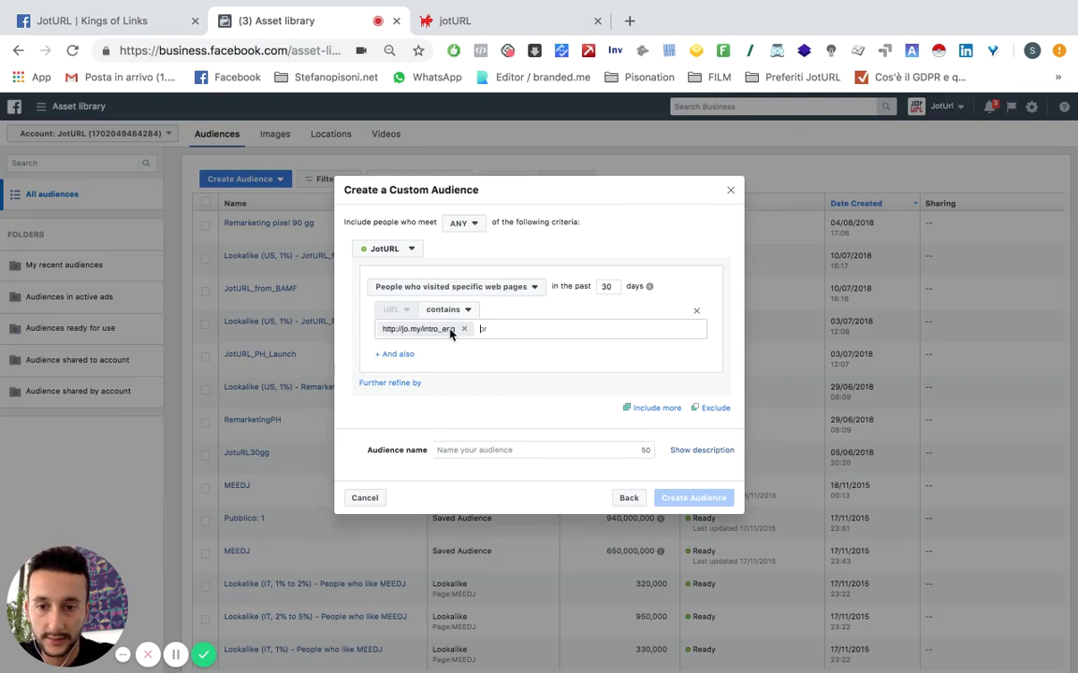
click(131, 30)
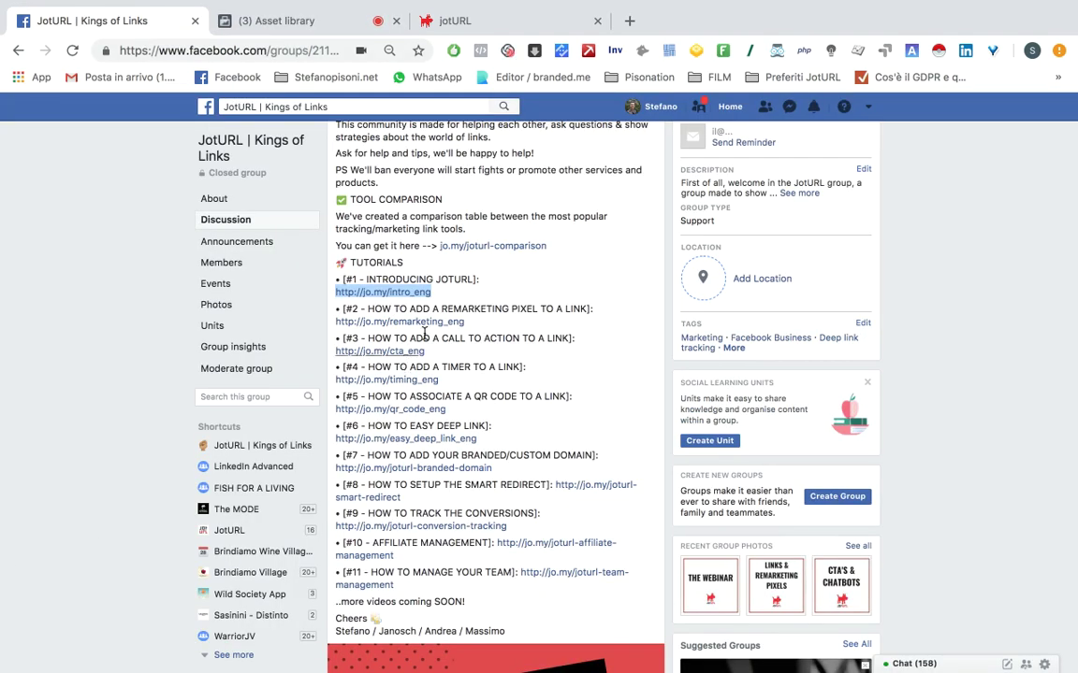
drag(465, 322, 335, 323)
key(ctrl+c)
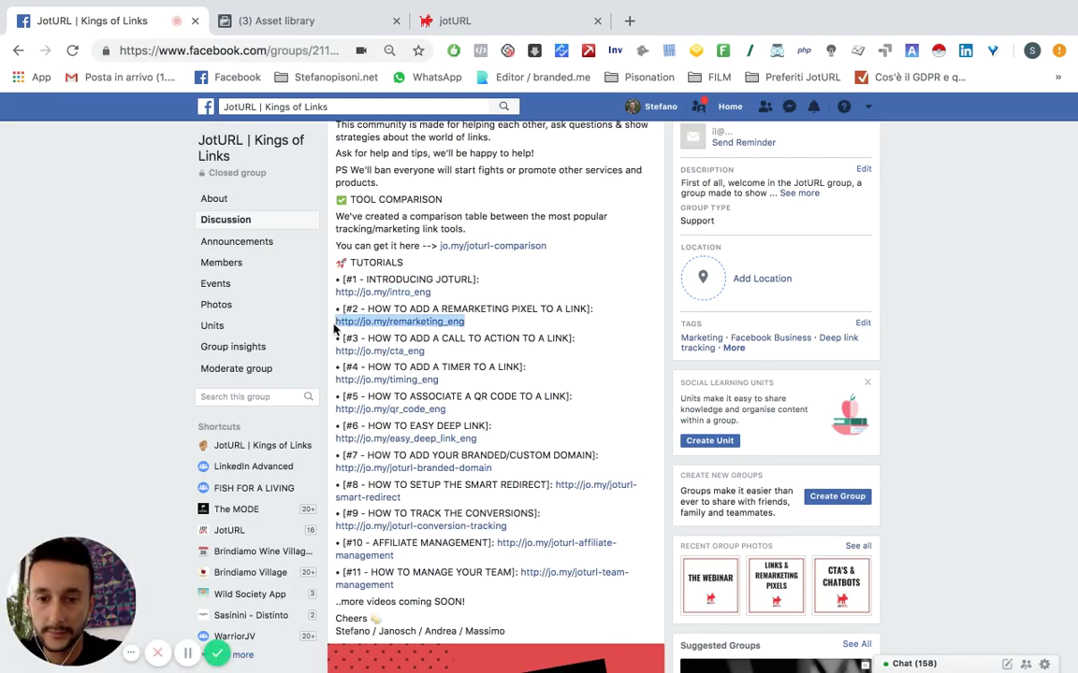
key(ctrl+Tab)
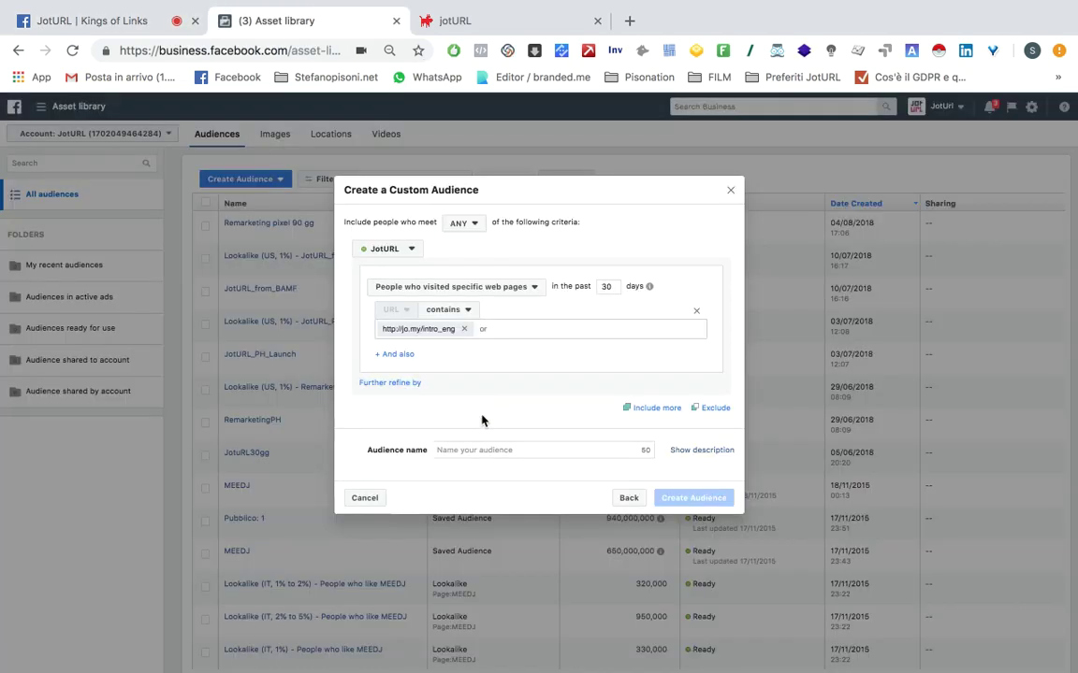
key(ctrl+v)
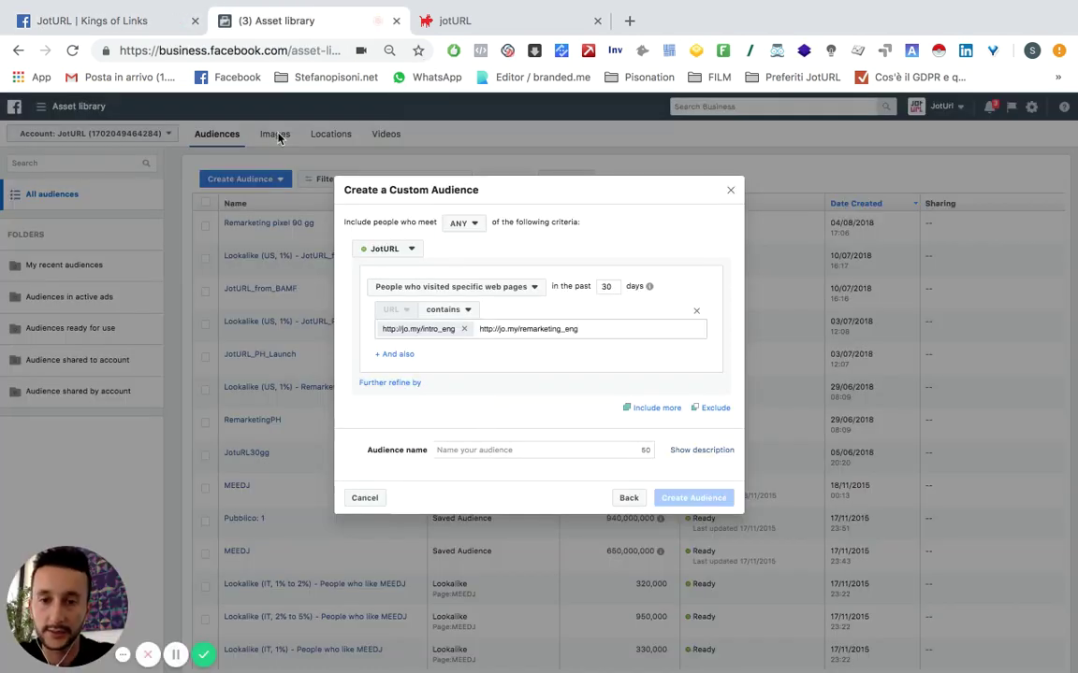
click(131, 21)
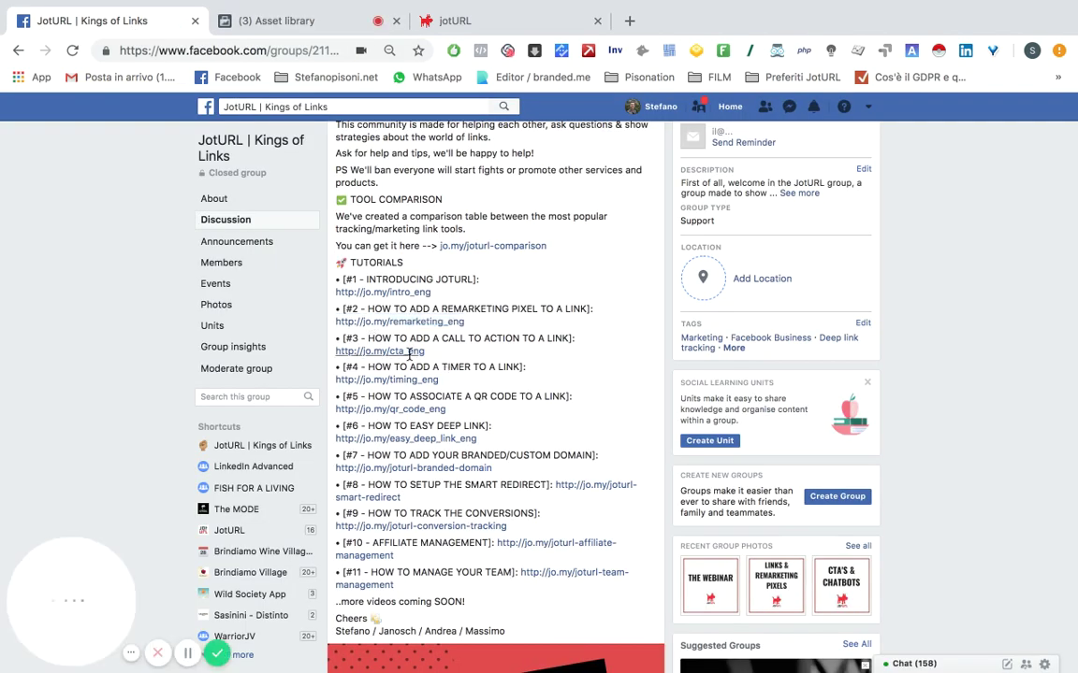
drag(426, 351, 338, 352)
key(ctrl+c)
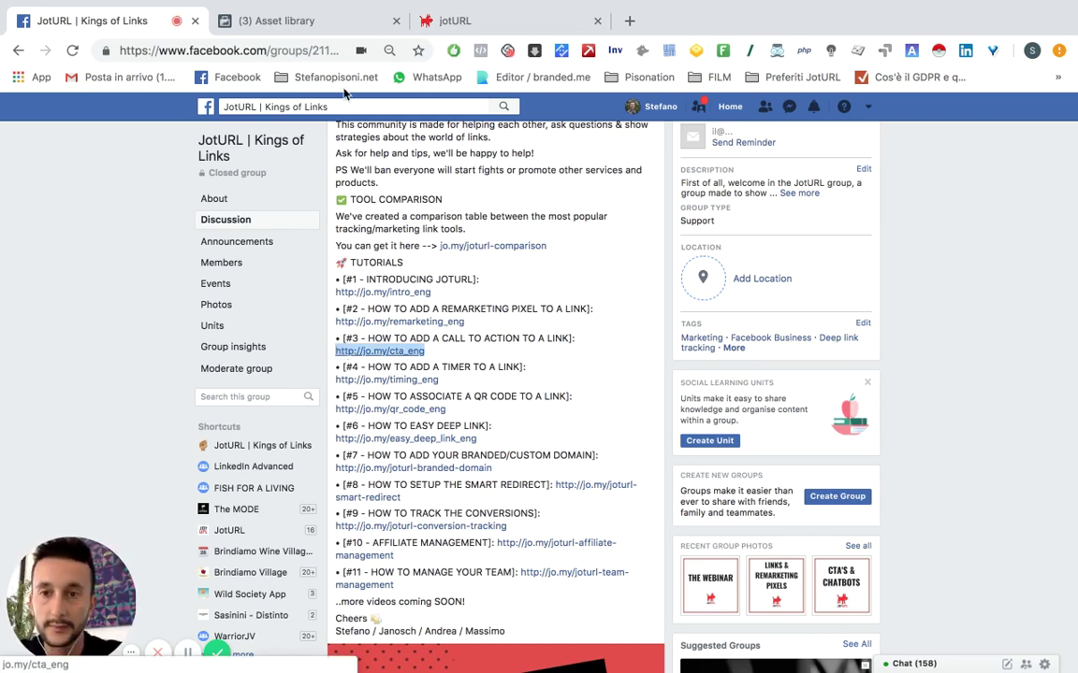
click(342, 26)
key(ctrl+v)
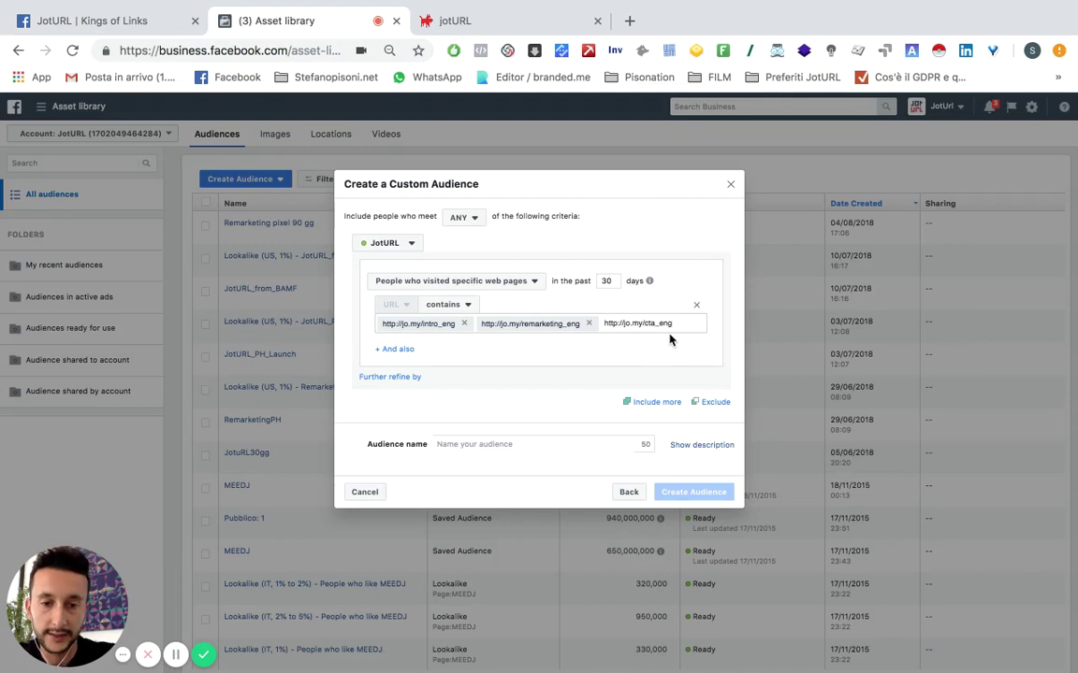
key(Return)
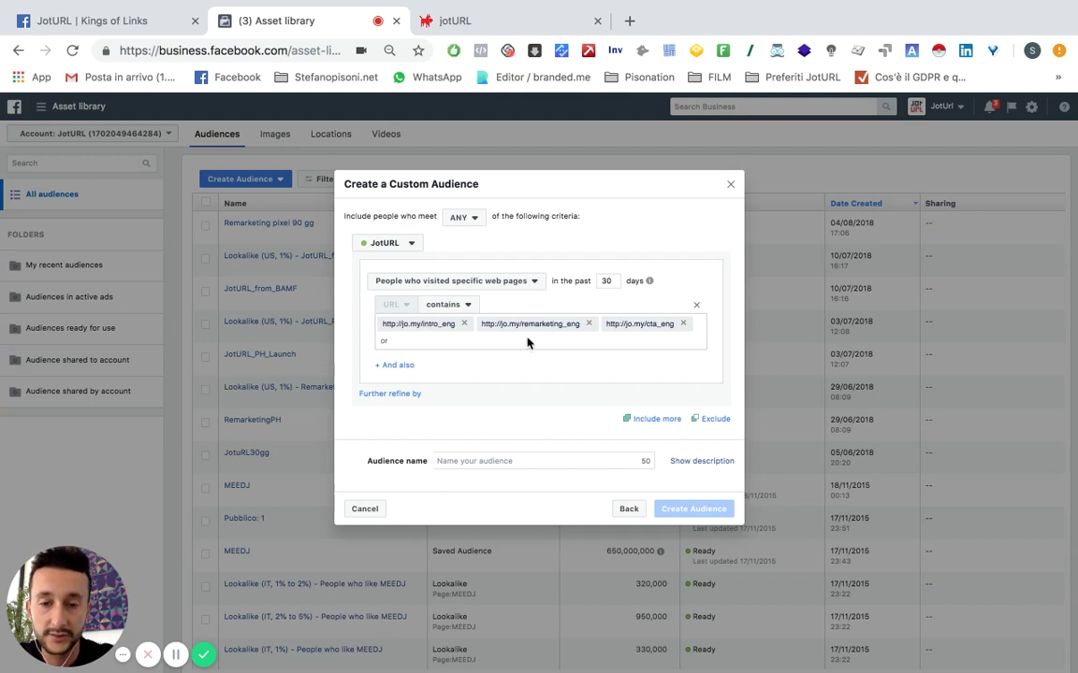
Enter 'Remarketing Youtube' as the audience name and create the audience.
click(489, 462)
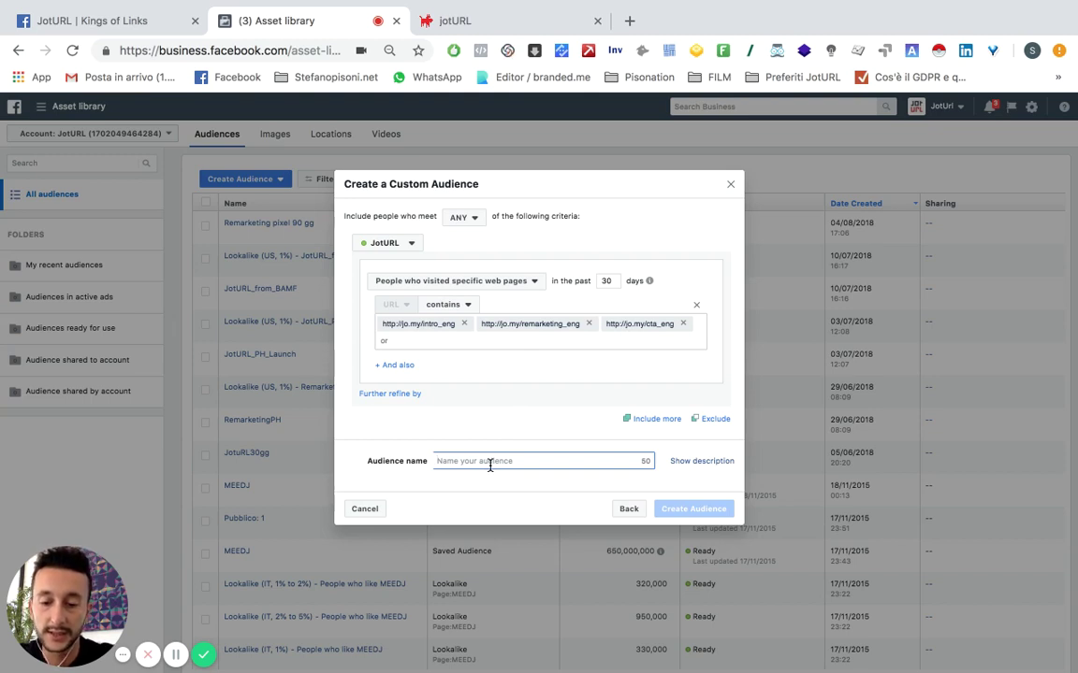
text(Rem)
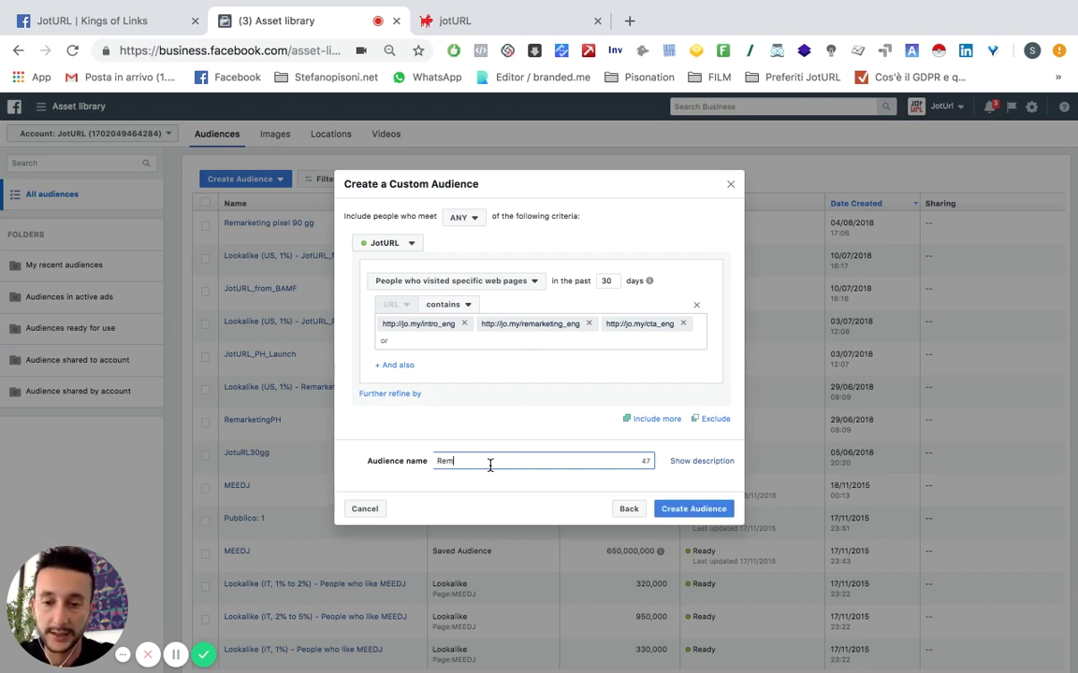
text(arketing Youtube)
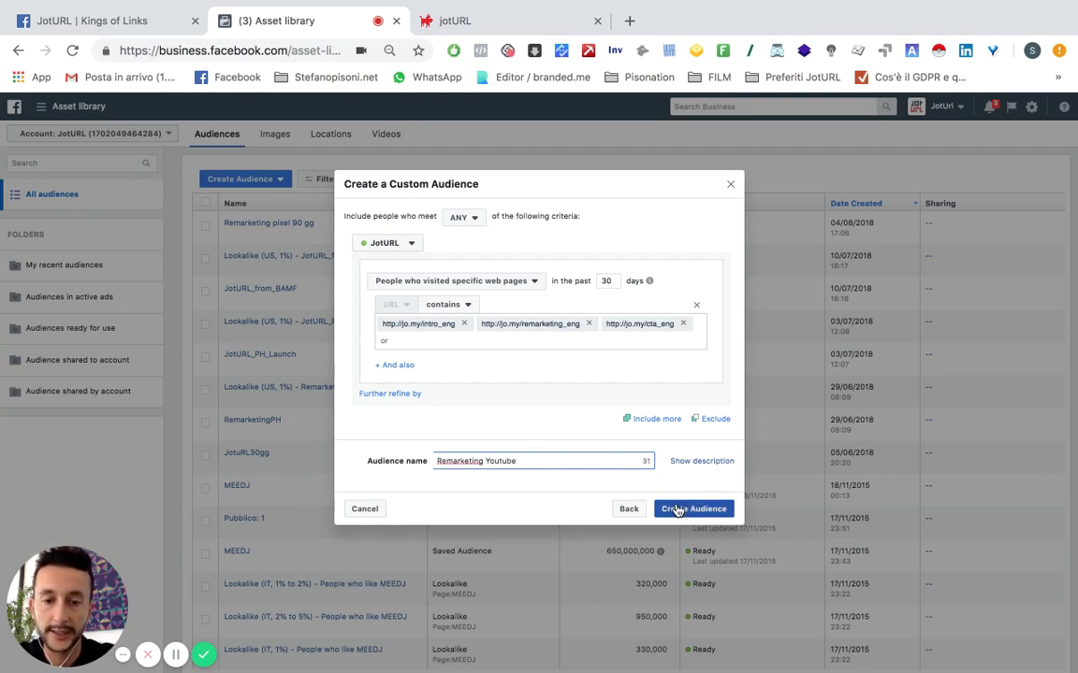
click(678, 515)
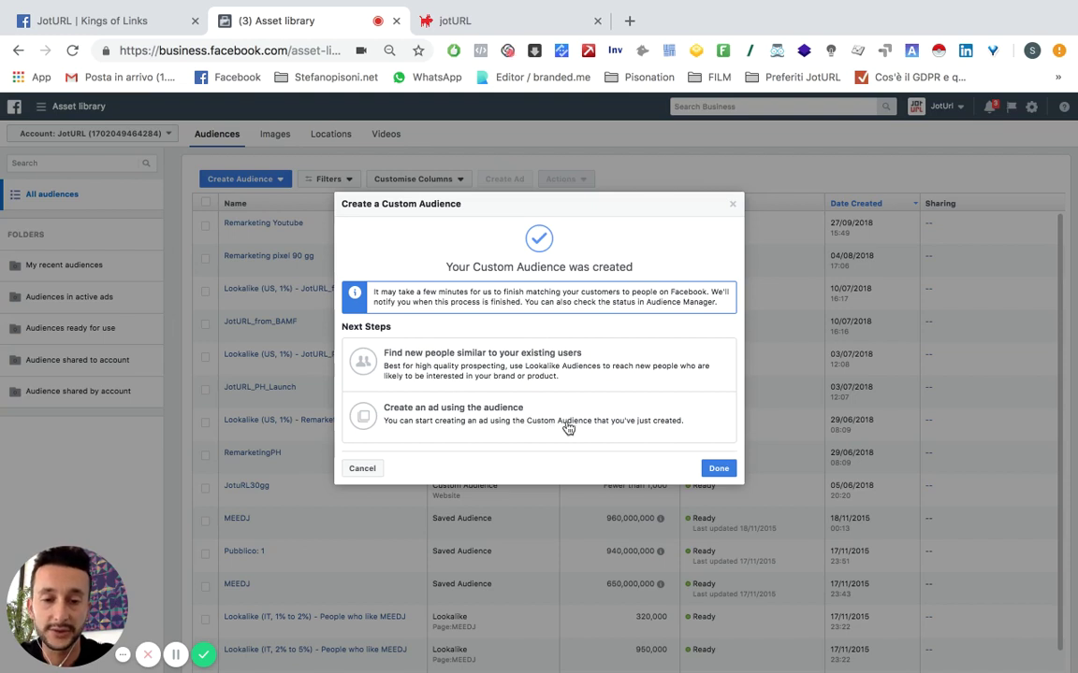
Choose 'Create an ad using the audience' in the confirmation dialog.
click(532, 427)
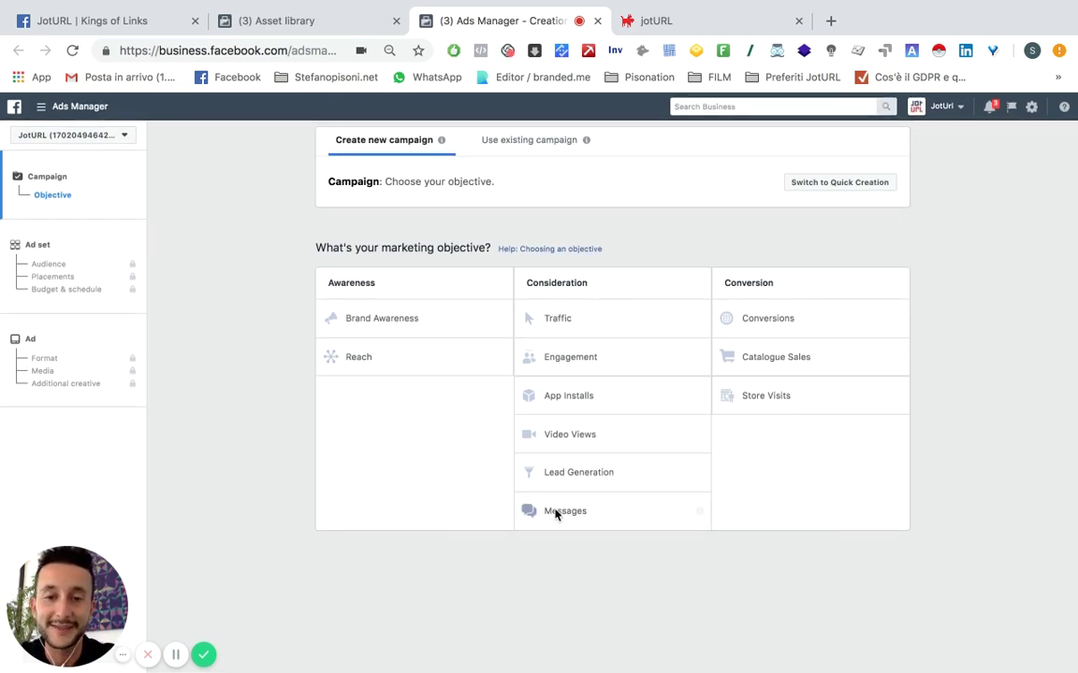
Return to the Asset library and dismiss the audience-created confirmation with Done.
click(313, 58)
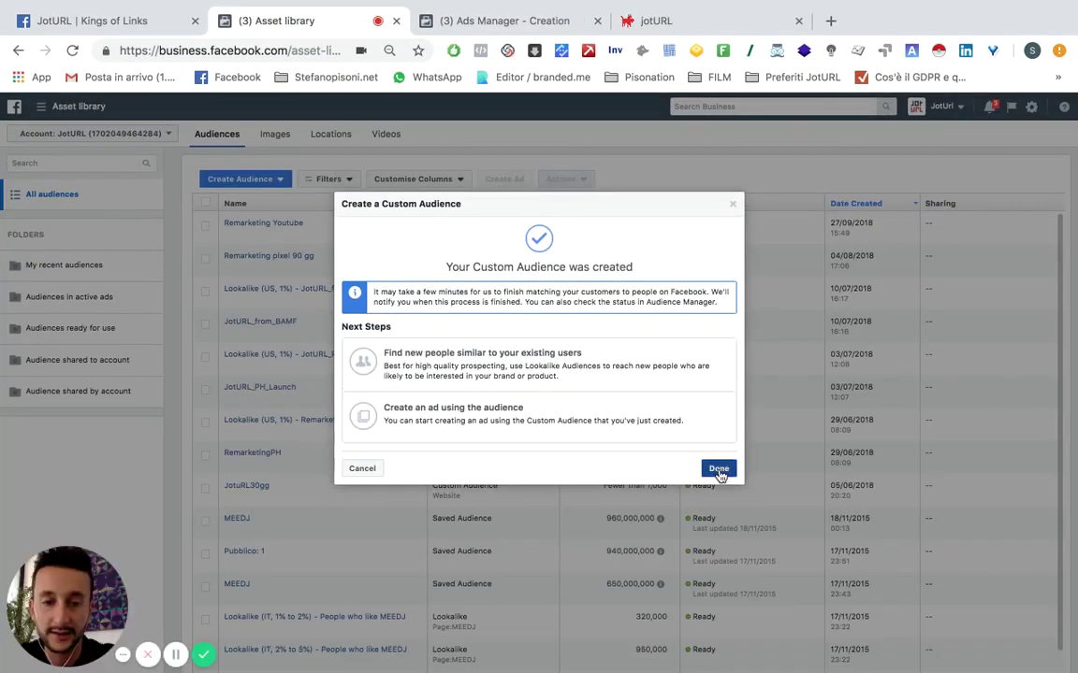
click(719, 471)
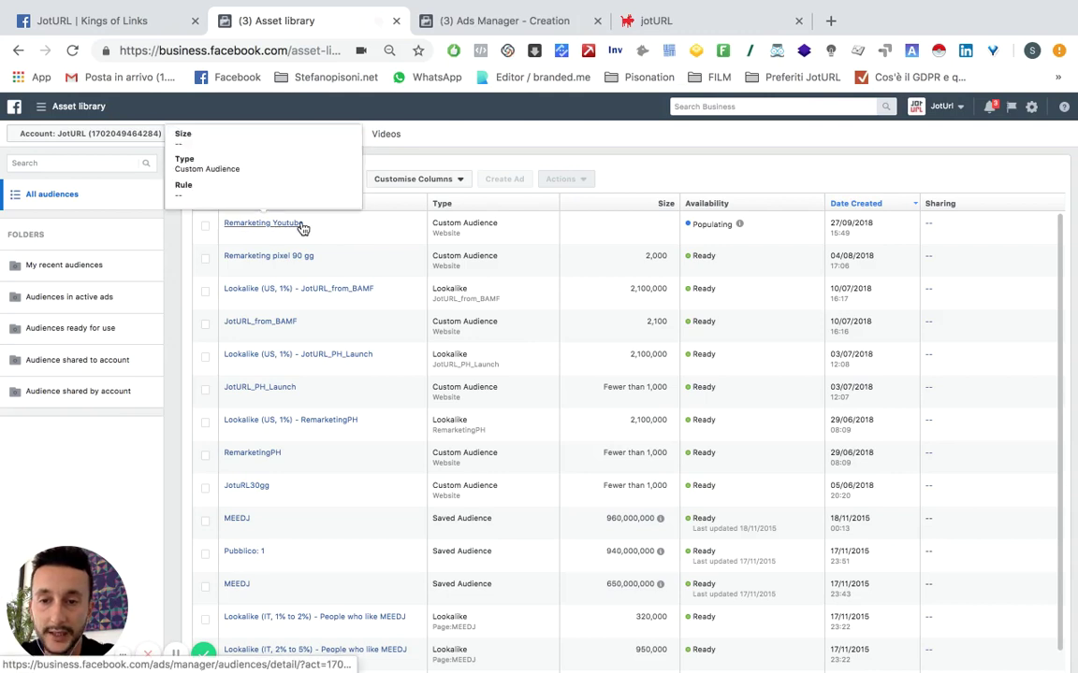